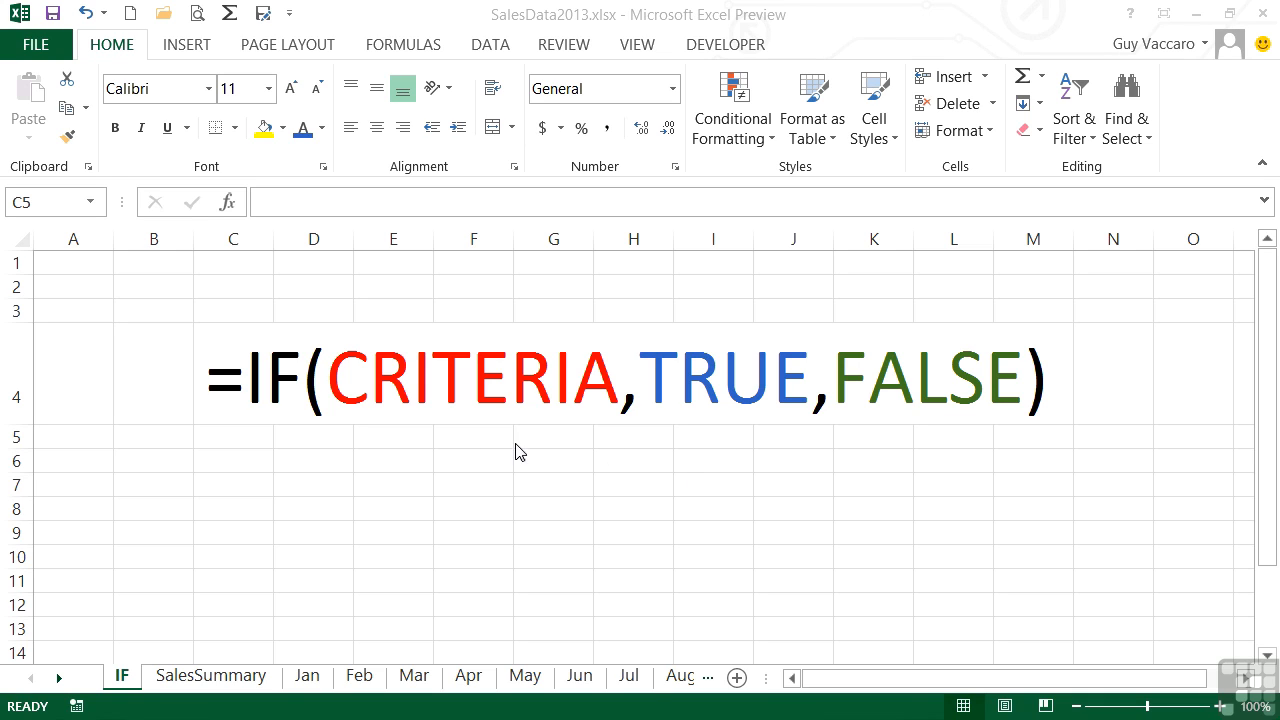
# On the SalesSummary sheet, begin an IF formula in cell I2 with F2>G2 as the logical test
pyautogui.click(213, 676)
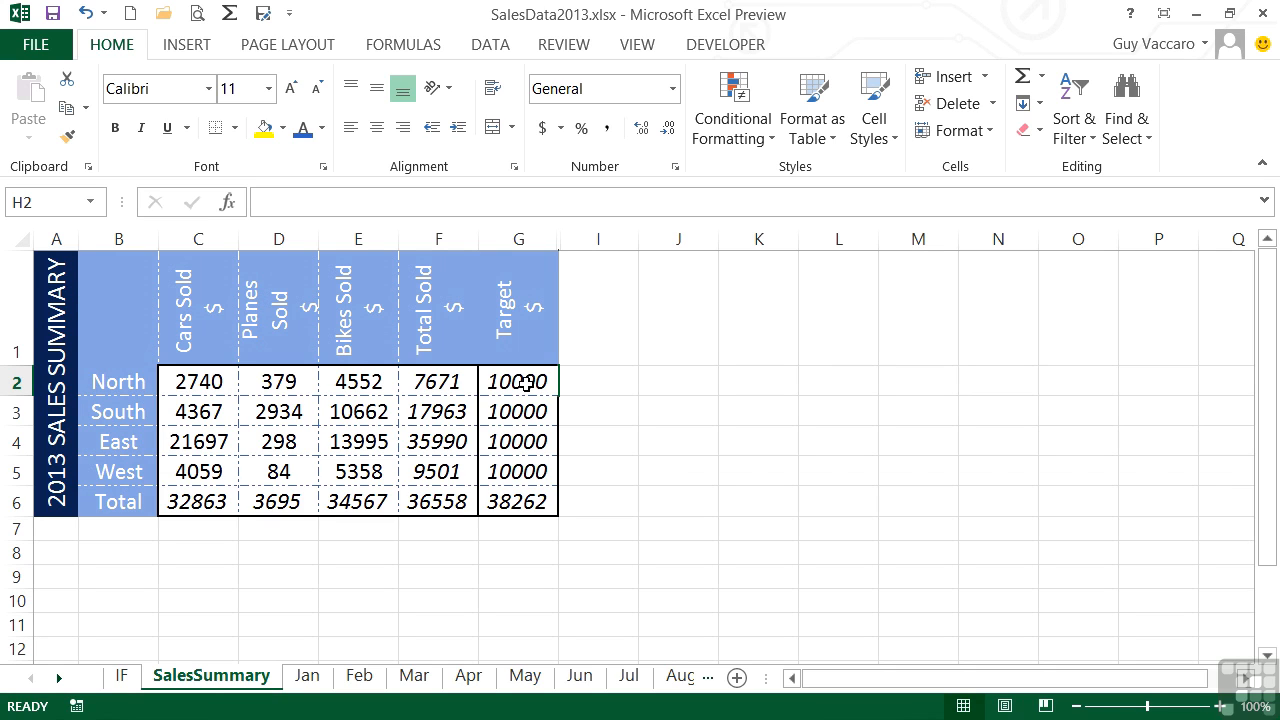
pyautogui.click(594, 374)
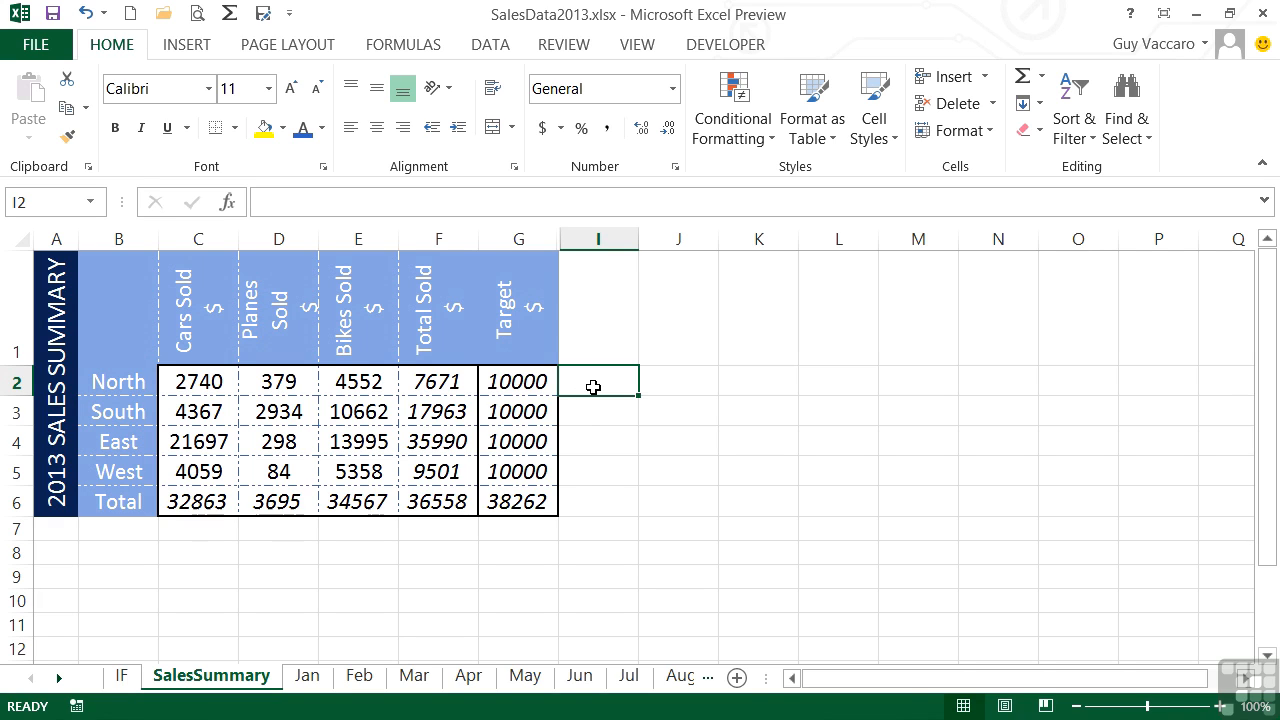
pyautogui.write('=if')
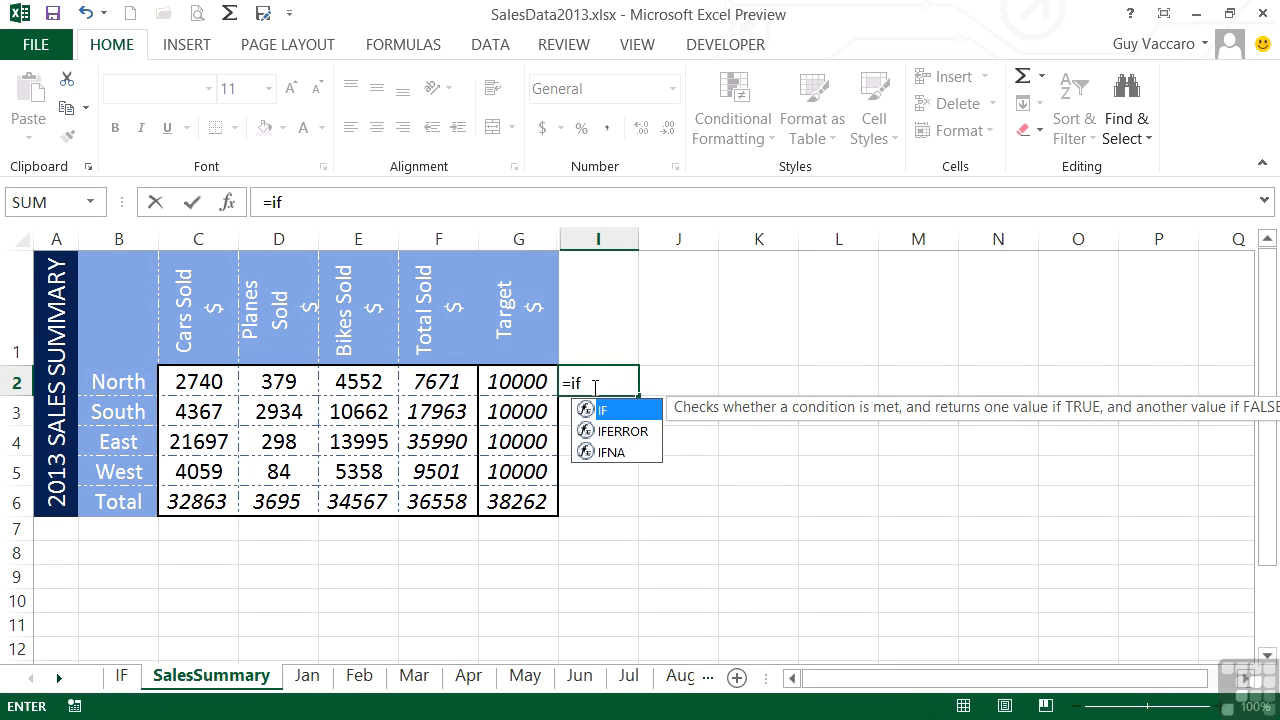
pyautogui.write('(')
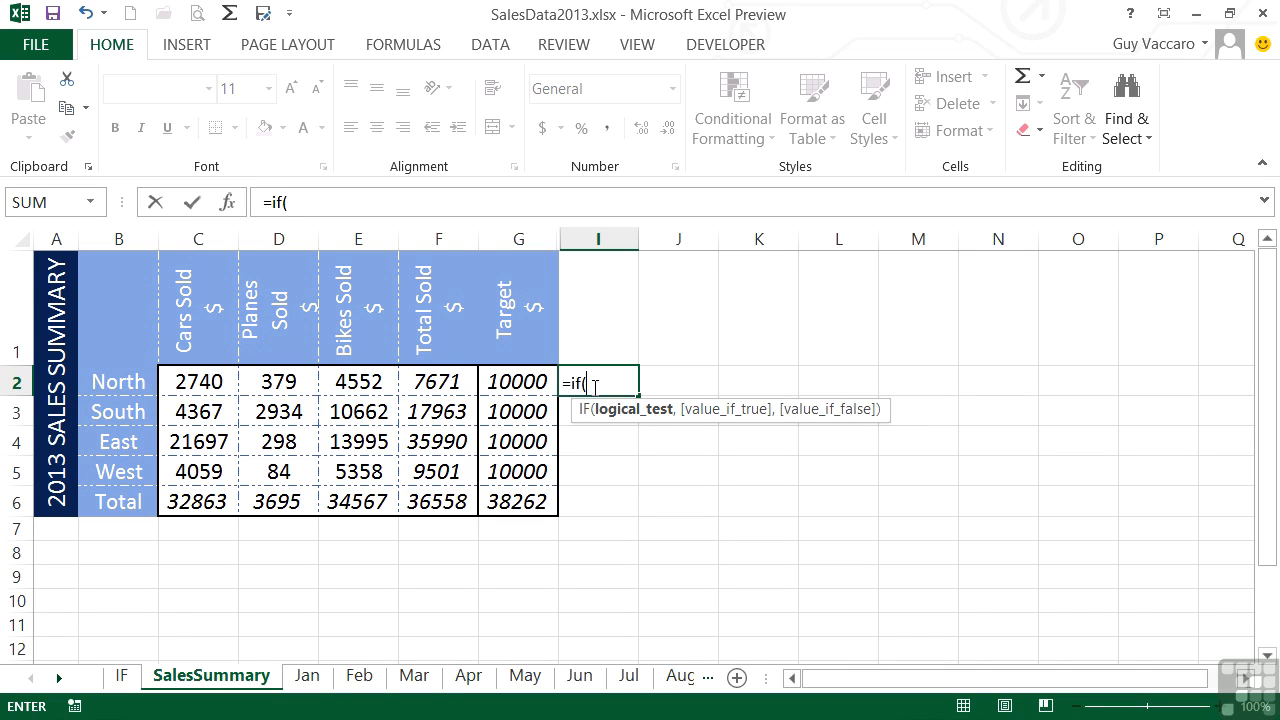
pyautogui.click(440, 386)
pyautogui.write('>')
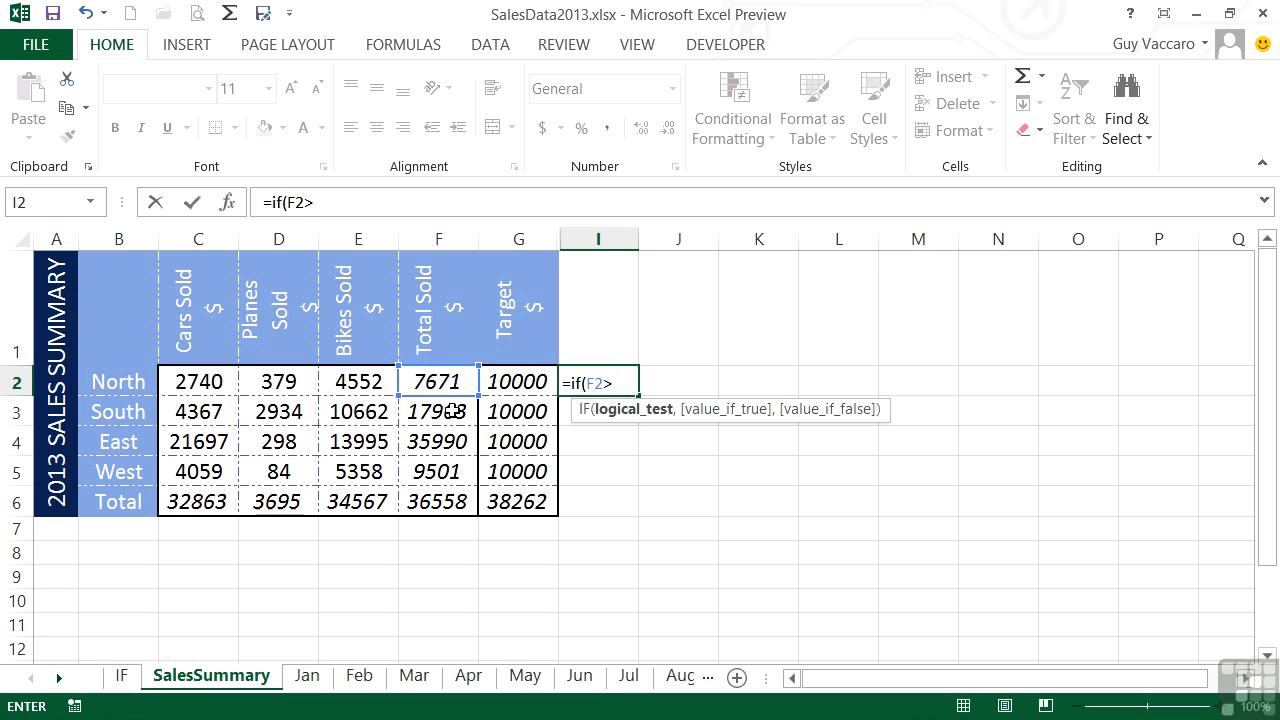
pyautogui.click(517, 384)
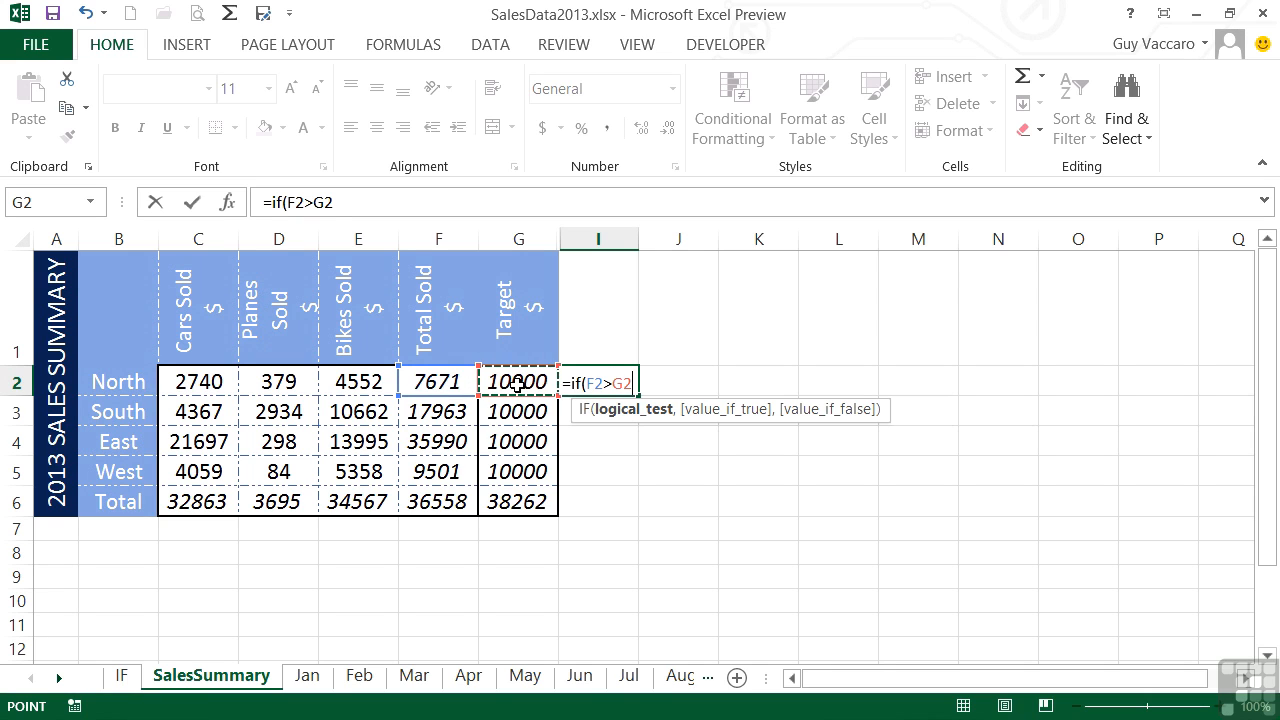
pyautogui.write(',')
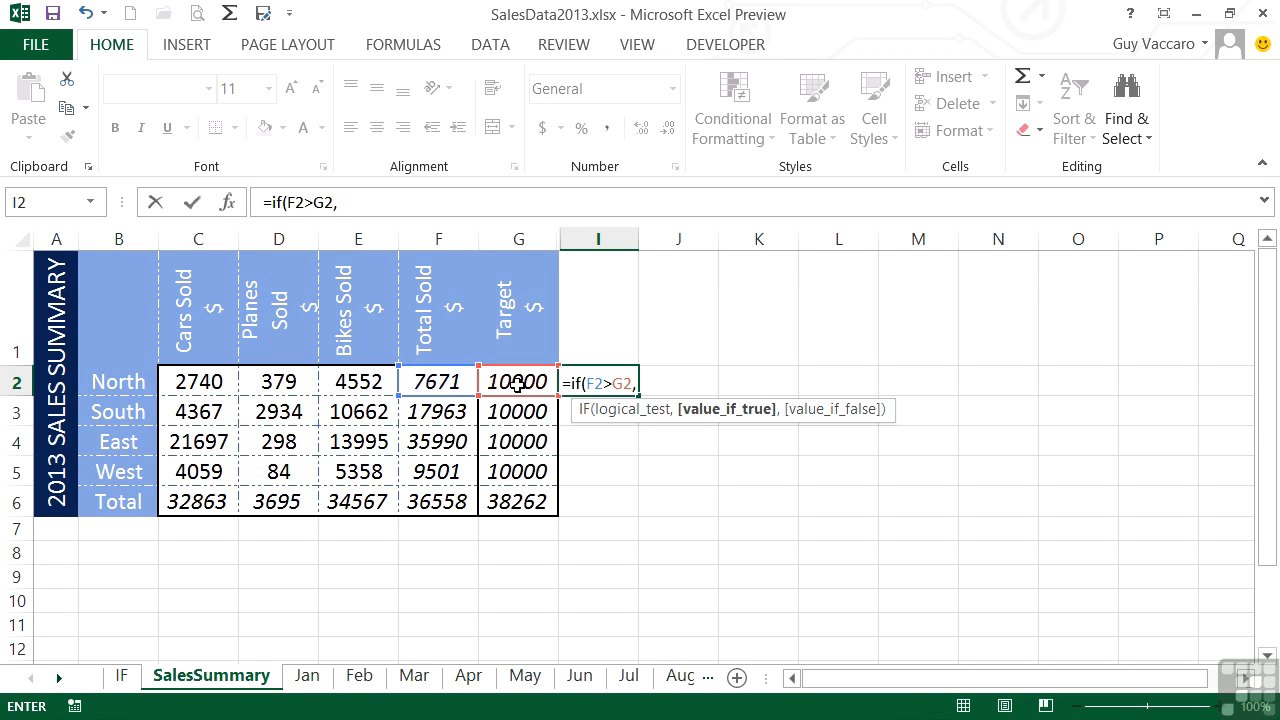
# Complete the I2 formula so it returns "Target Met" when true and "Not Met" when false
pyautogui.write('"Target Met"')
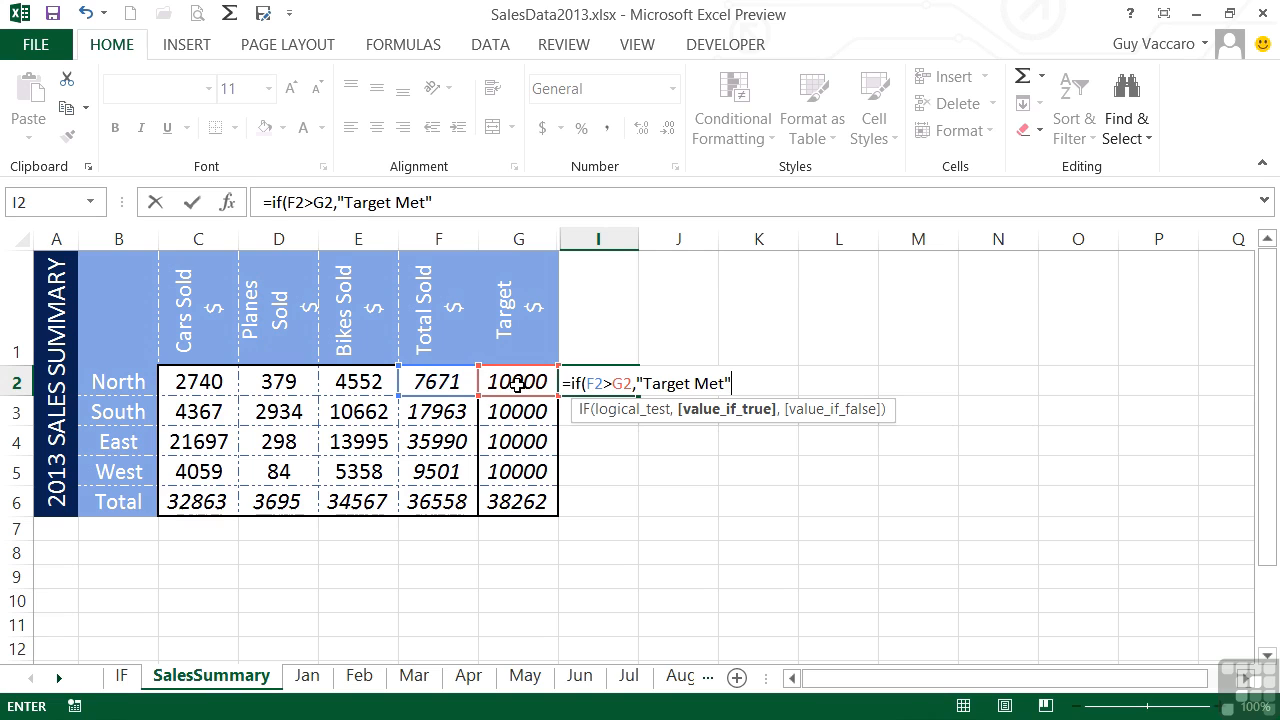
pyautogui.write(',')
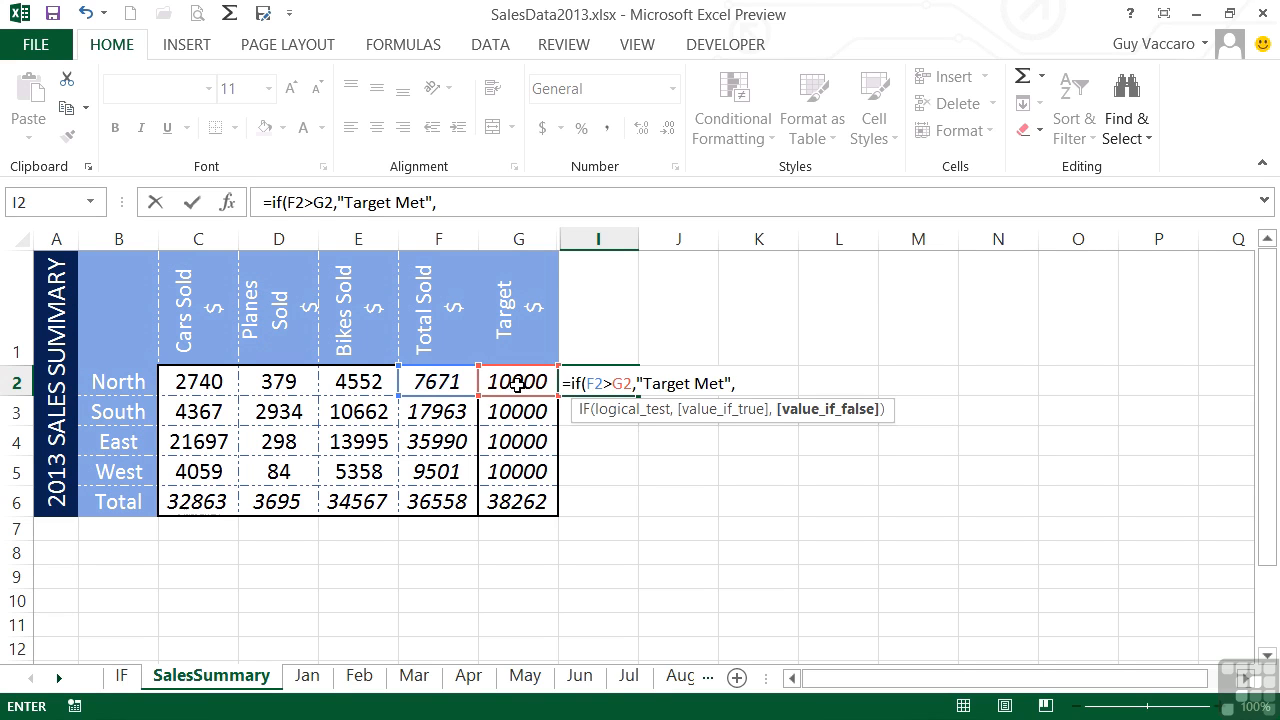
pyautogui.write('"Not Met"')
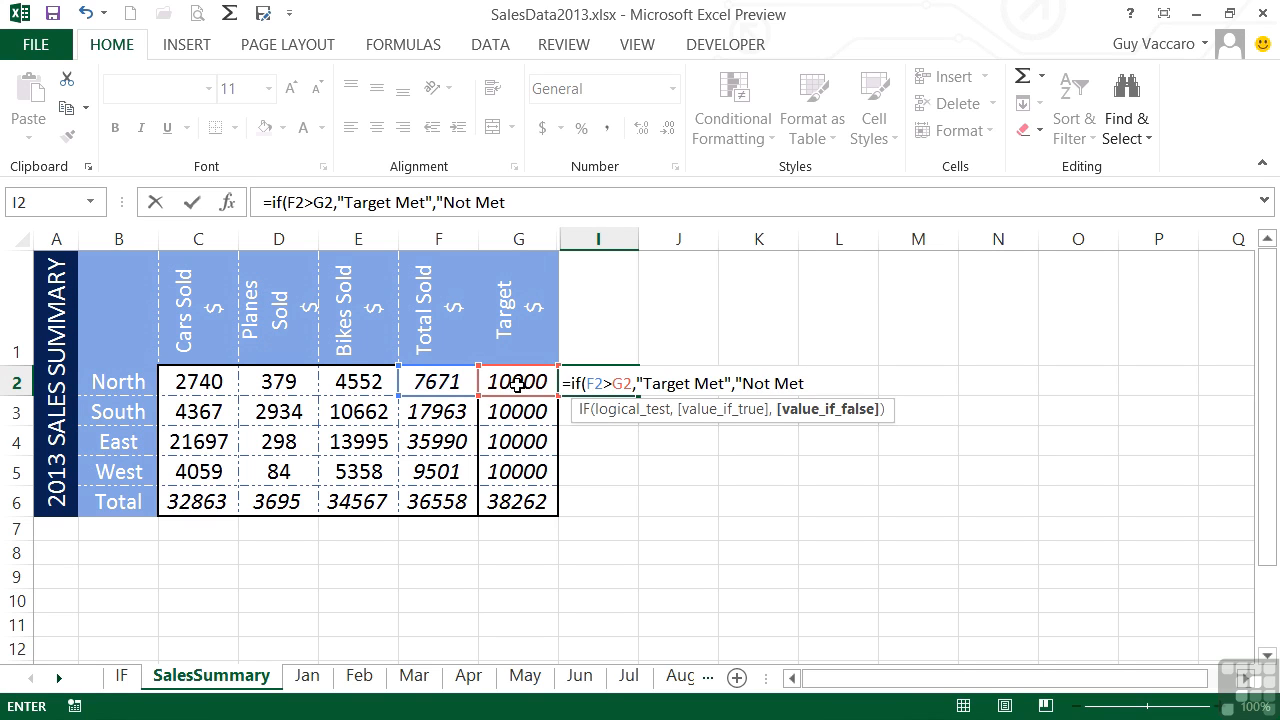
pyautogui.write(')')
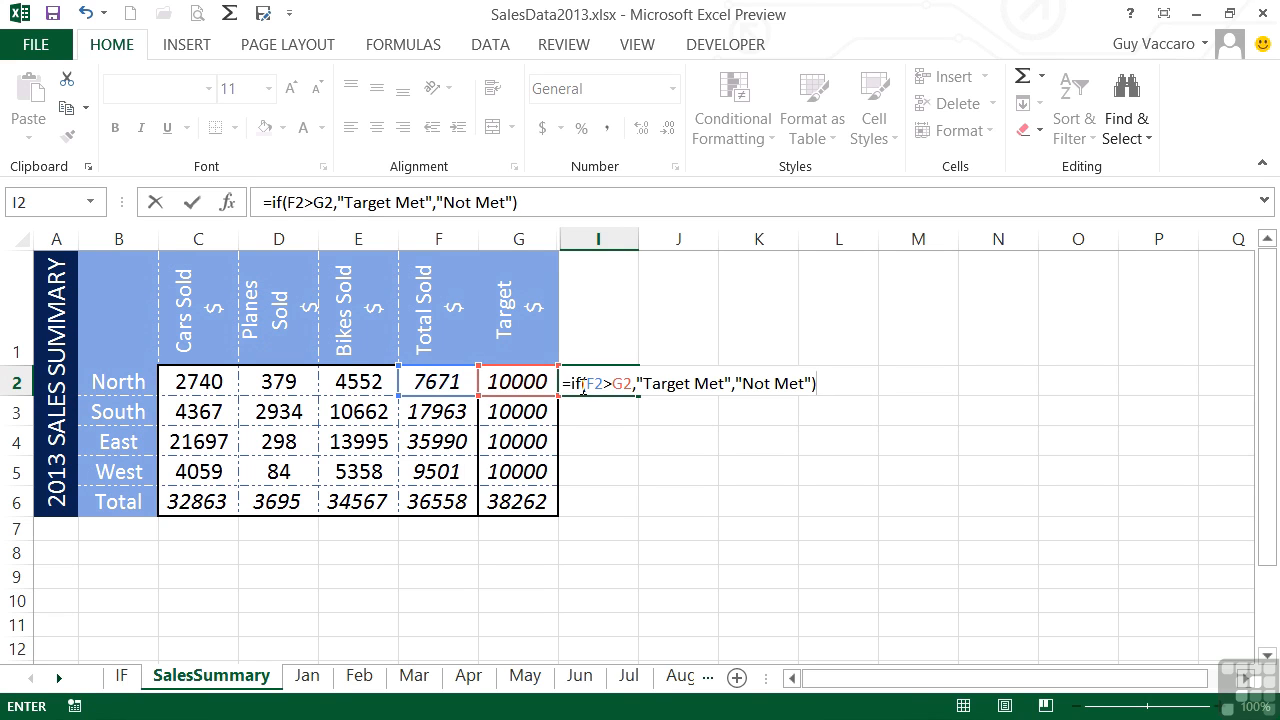
pyautogui.moveTo(583, 385); pyautogui.dragTo(733, 388)
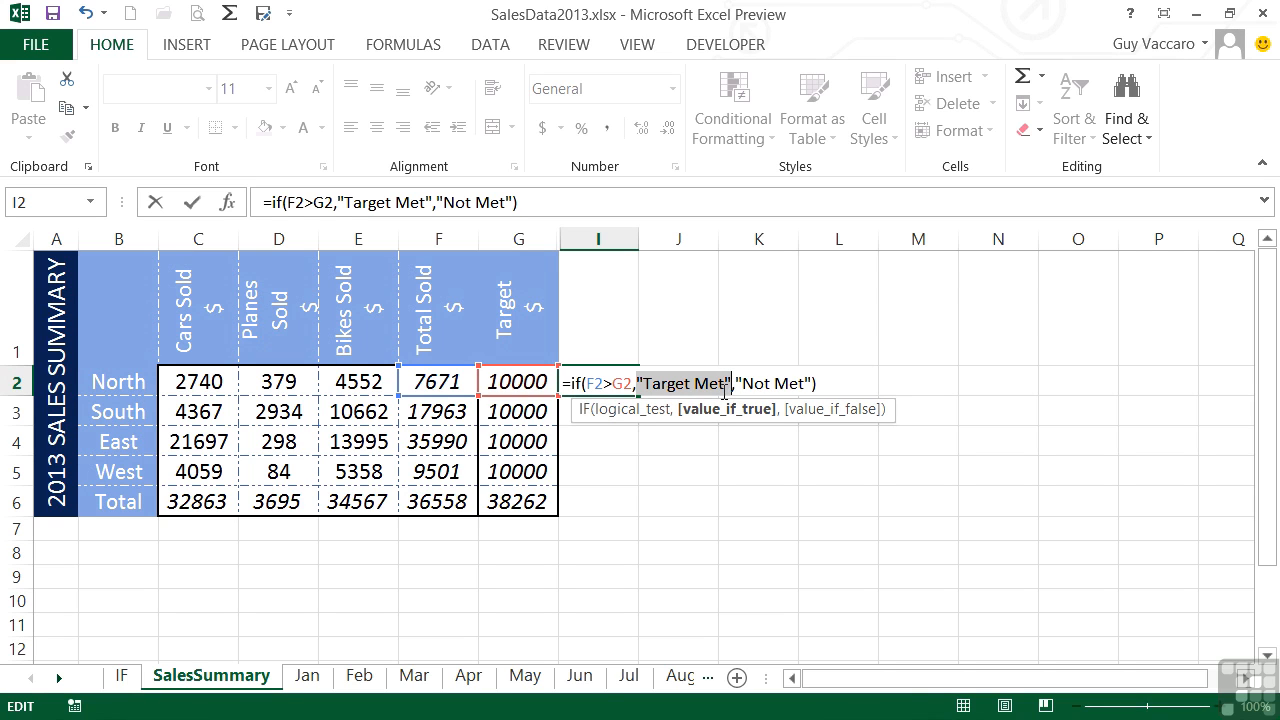
pyautogui.moveTo(737, 384); pyautogui.dragTo(814, 381)
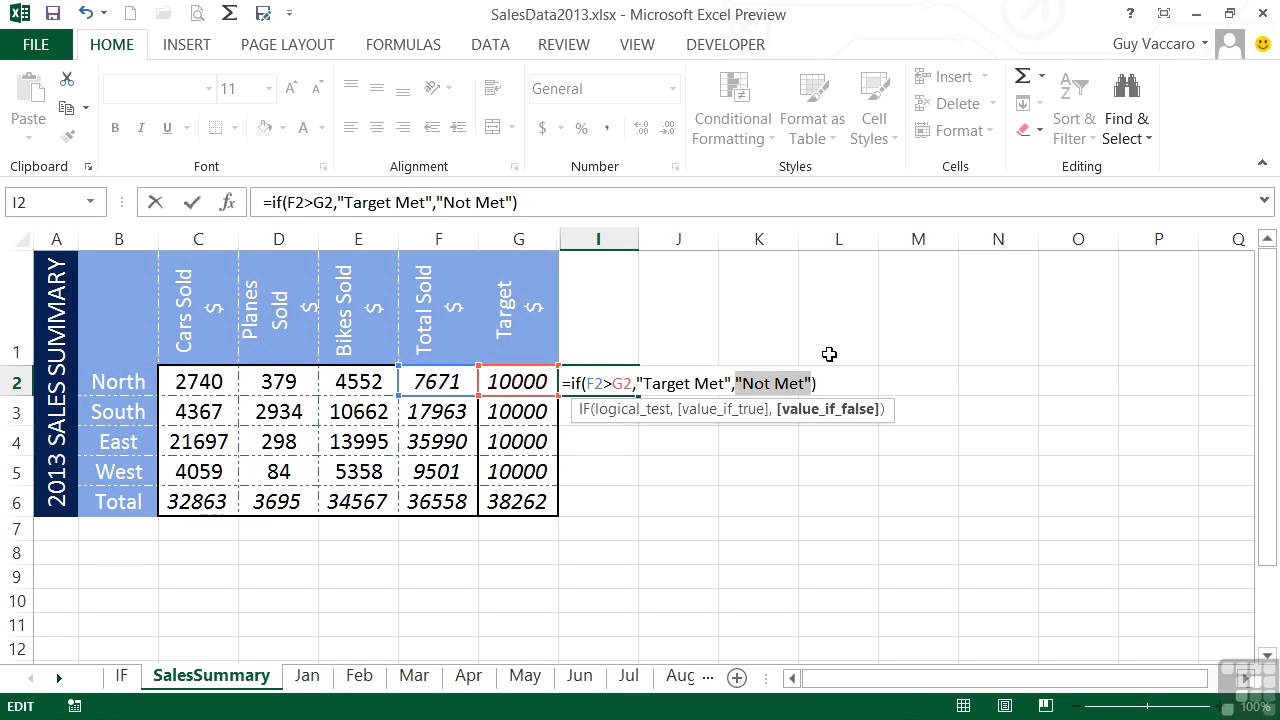
pyautogui.click(834, 384)
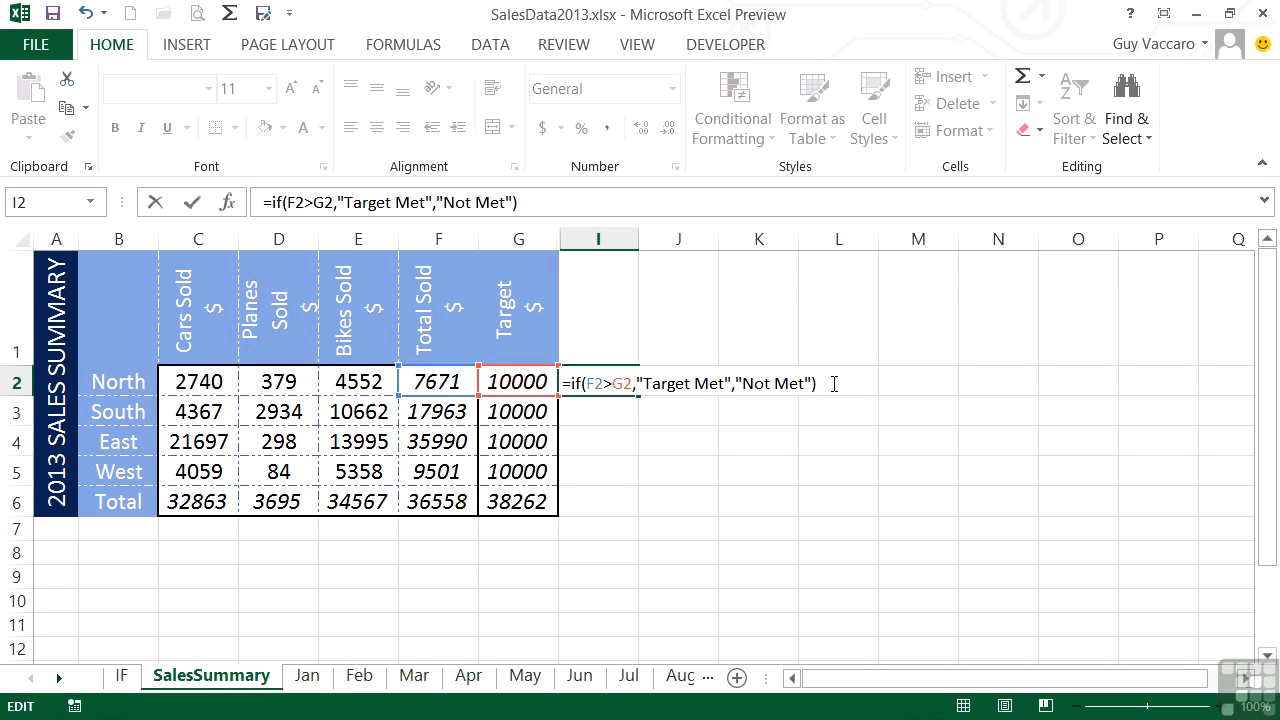
pyautogui.press('Return')
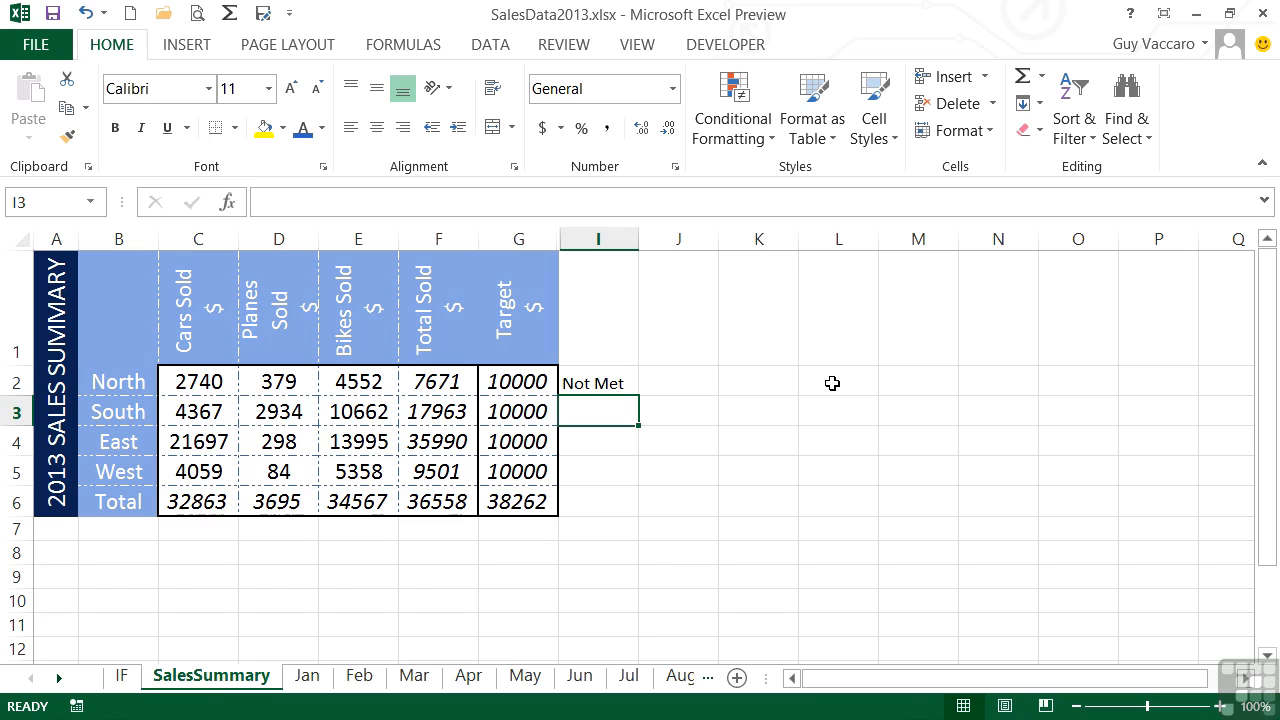
# Copy the IF formula from I2 down through I5 and widen column I to fit its text
pyautogui.press('Up')
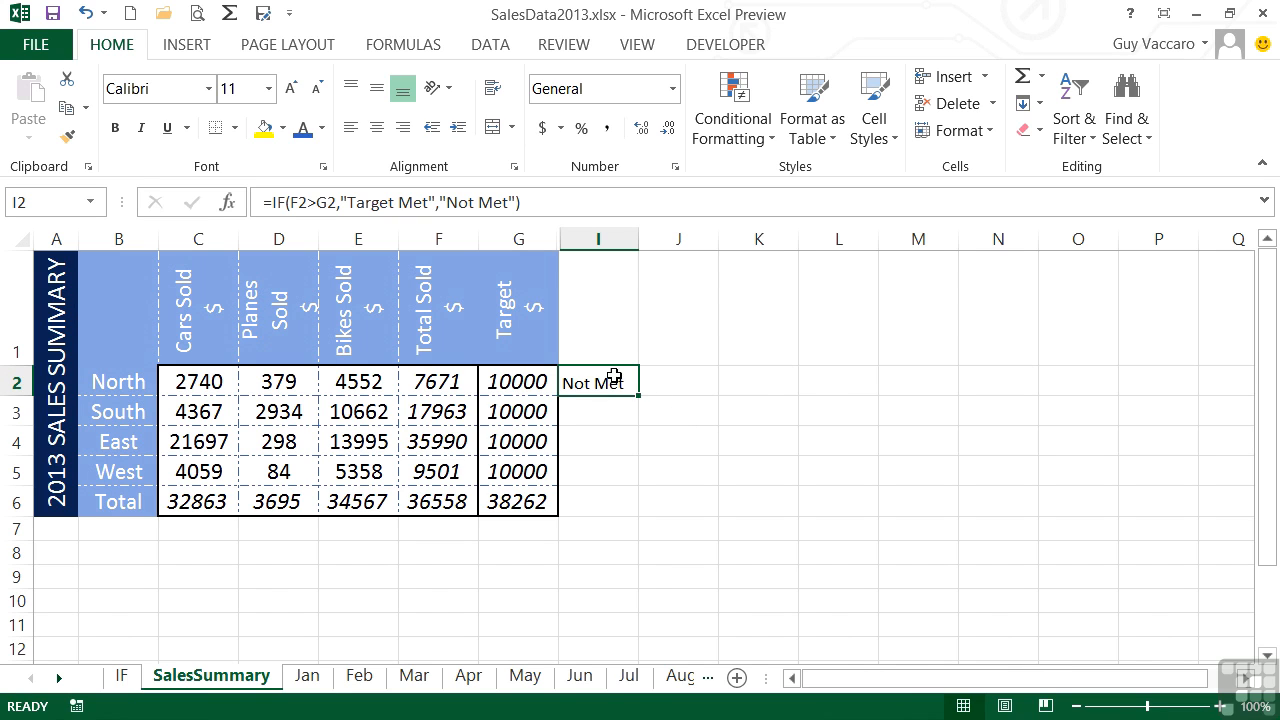
pyautogui.moveTo(640, 398); pyautogui.dragTo(623, 490)
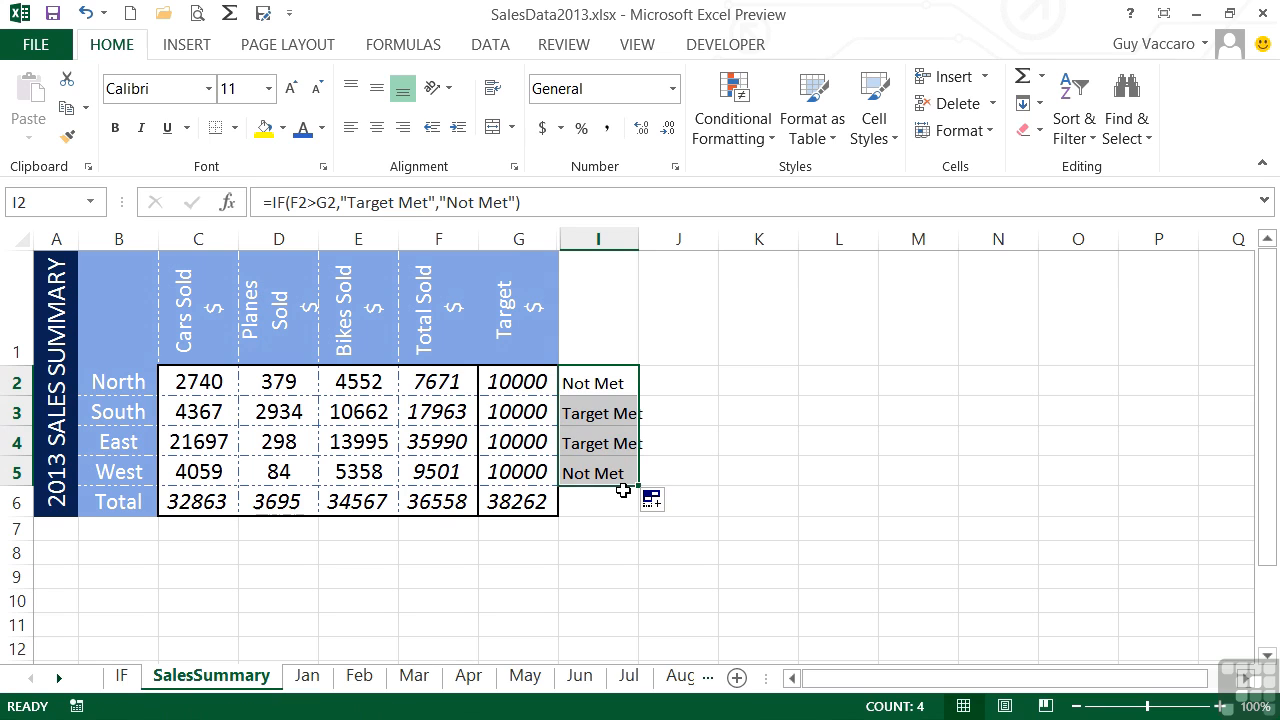
pyautogui.moveTo(638, 243); pyautogui.dragTo(679, 244)
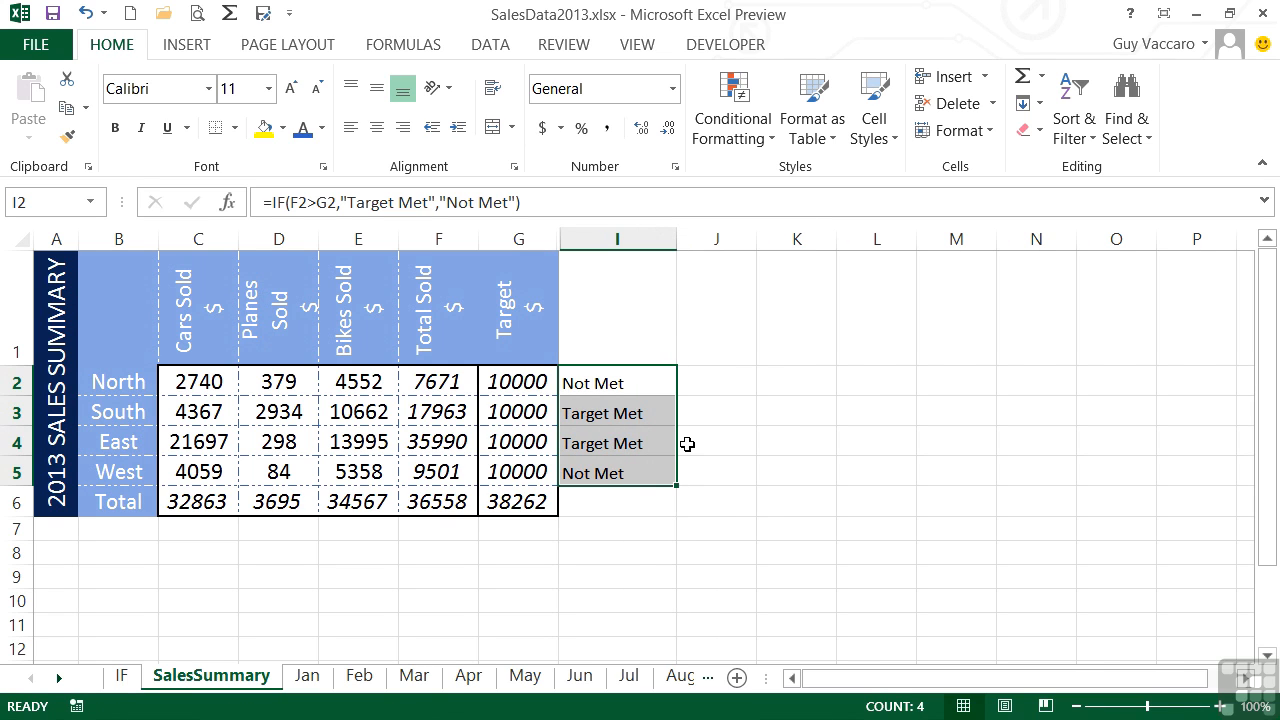
# Check the copied formulas in I3:I5 and extend the IF formula to the Total row in I6
pyautogui.click(623, 413)
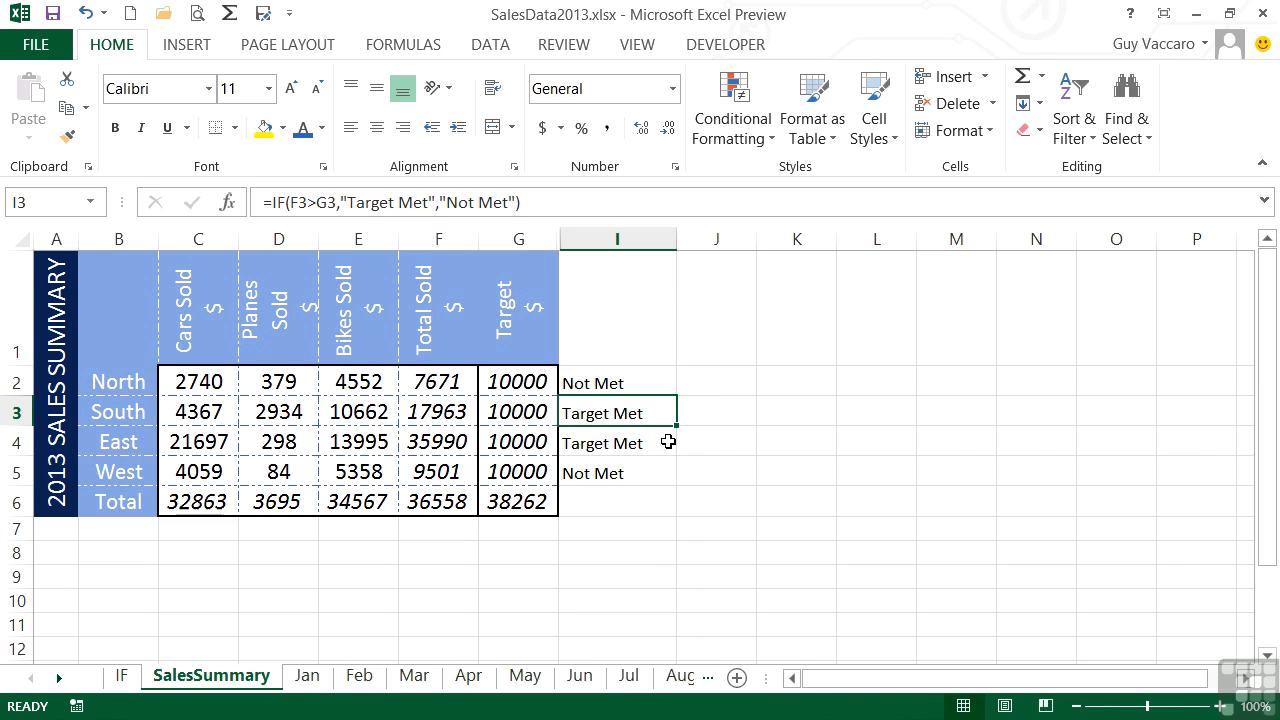
pyautogui.click(631, 443)
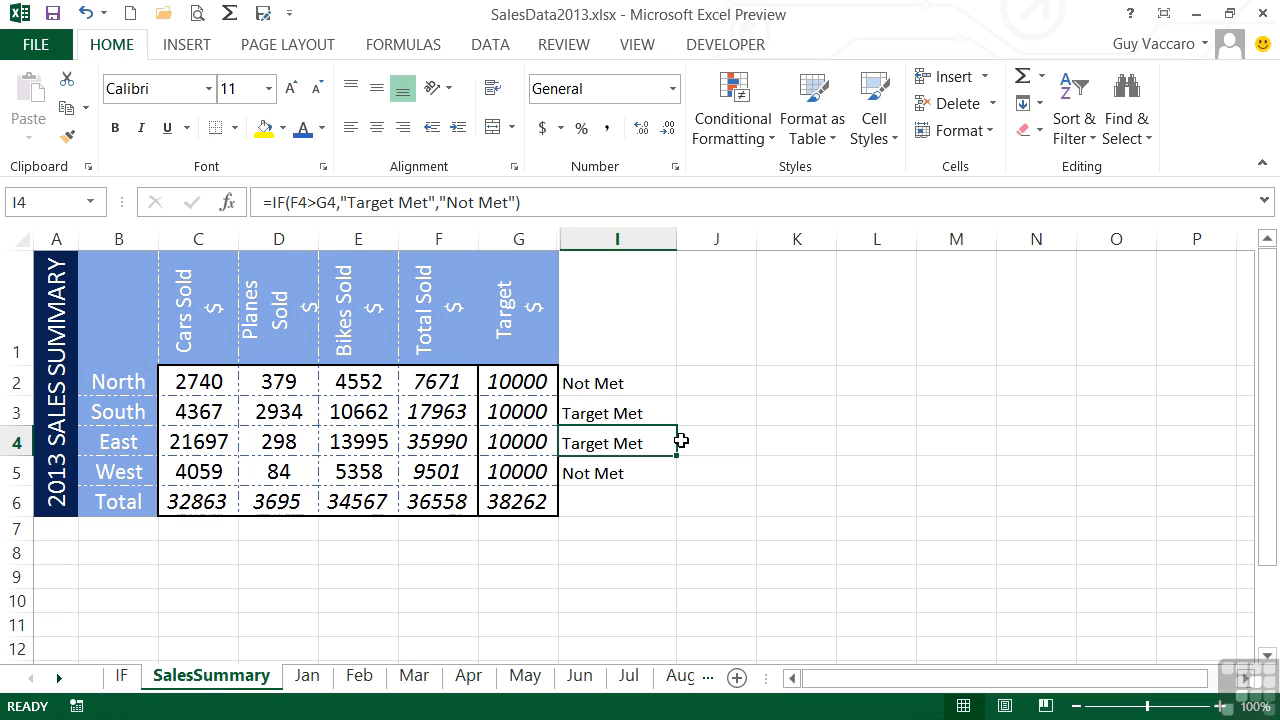
pyautogui.click(628, 473)
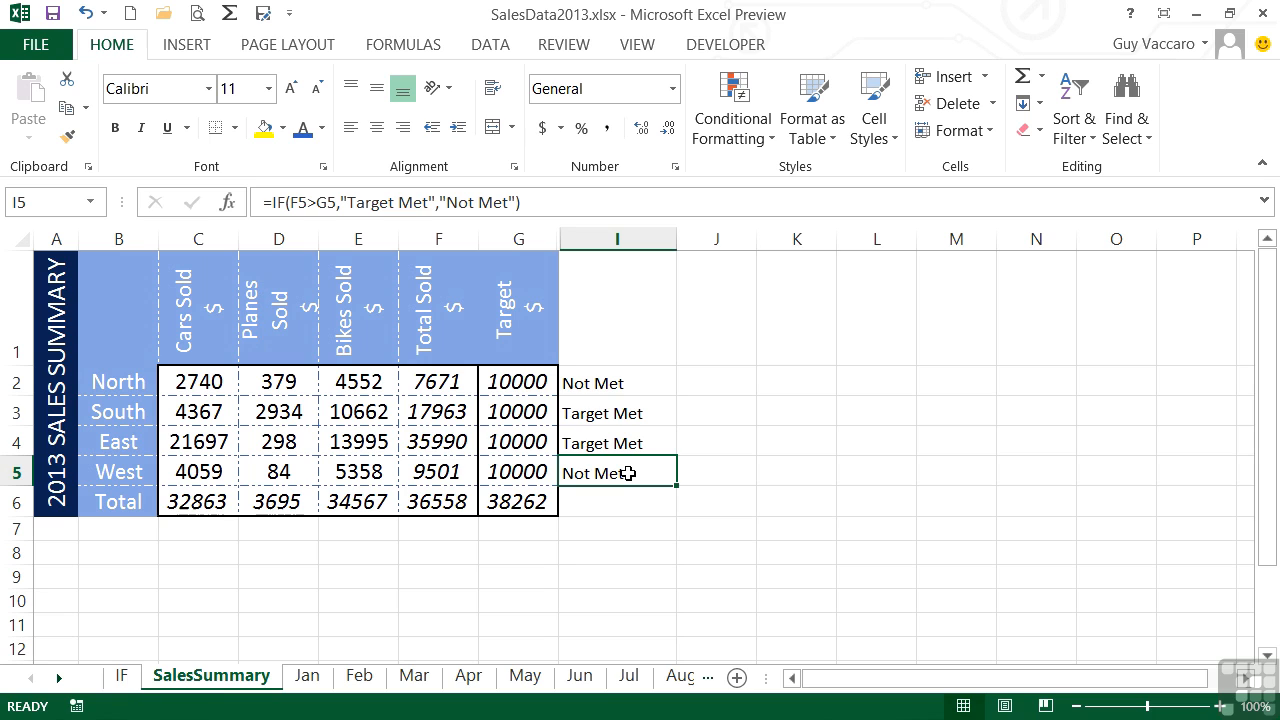
pyautogui.moveTo(677, 491); pyautogui.dragTo(668, 512)
pyautogui.click(603, 498)
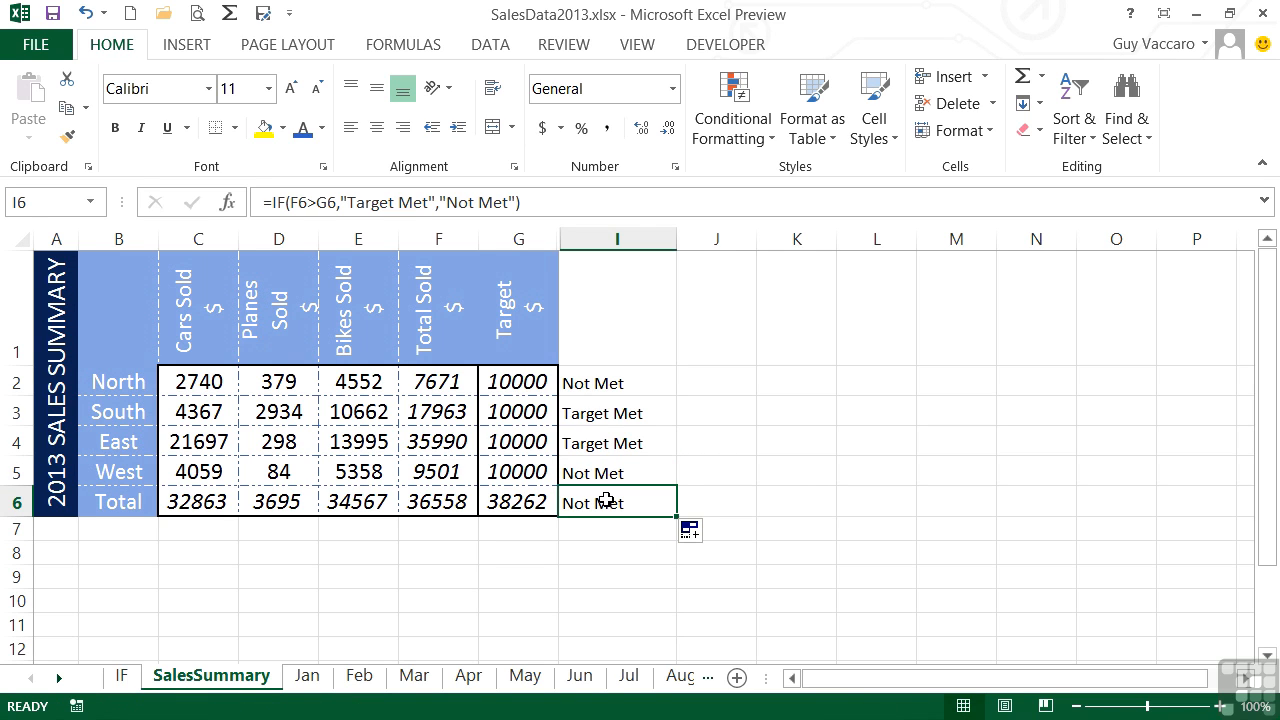
# Correct the Target total in G6 so its formula reads =SUM(G2:G5)
pyautogui.click(520, 504)
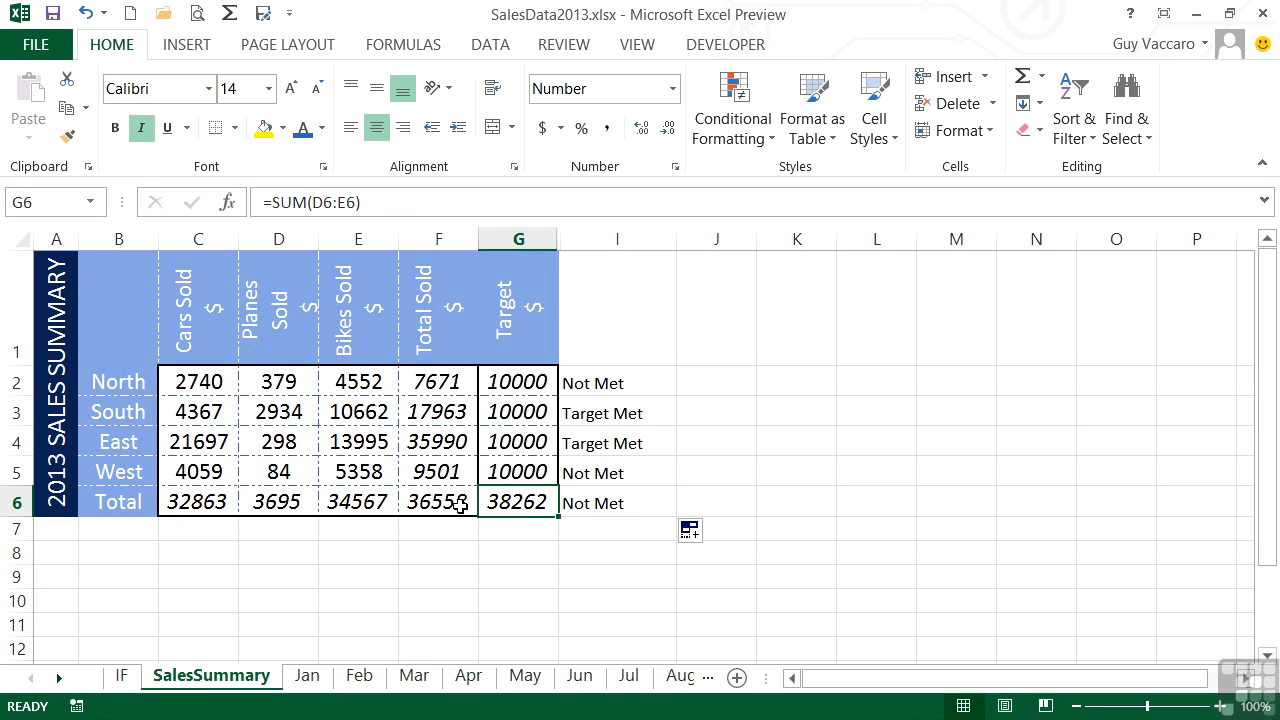
pyautogui.doubleClick(530, 510)
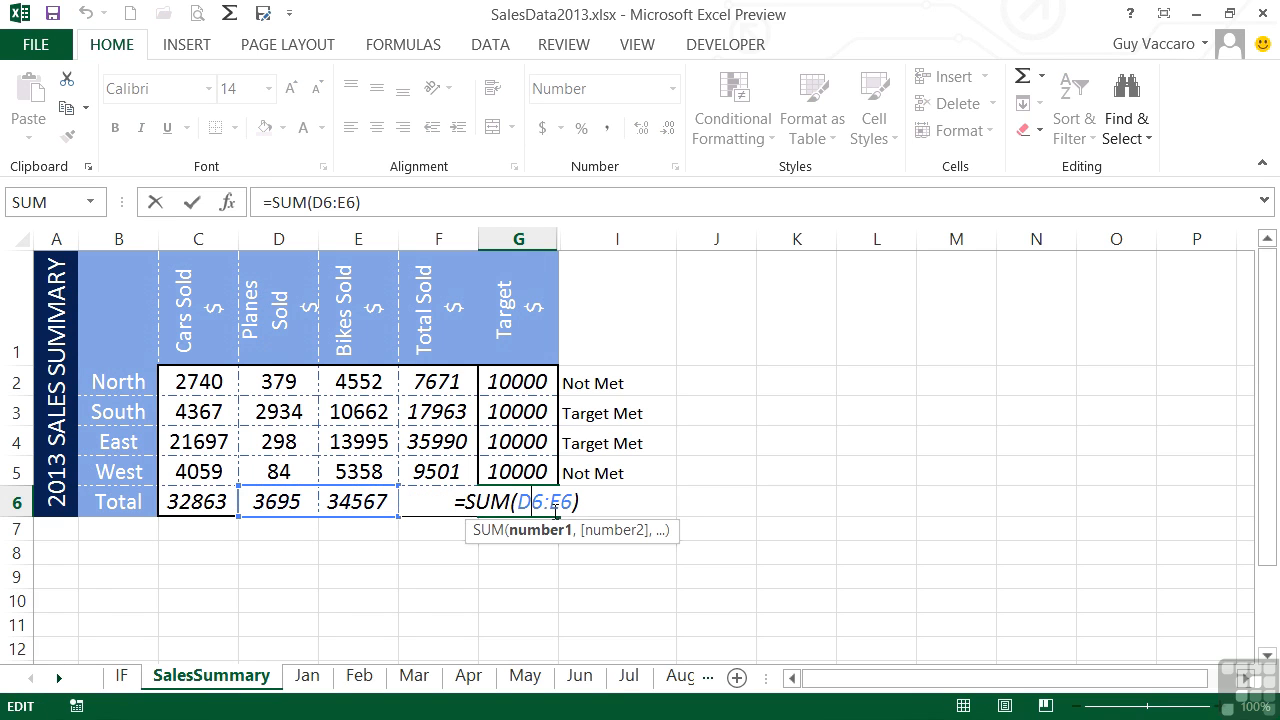
pyautogui.moveTo(516, 502); pyautogui.dragTo(587, 502)
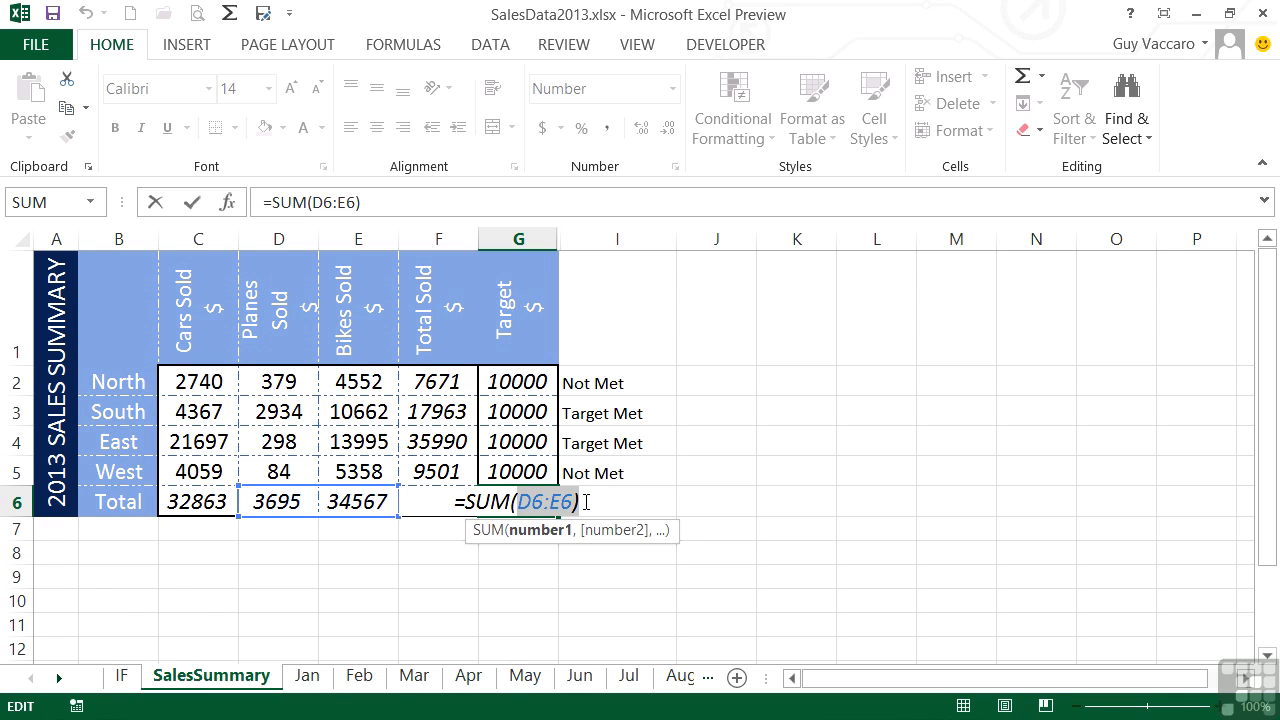
pyautogui.press('BackSpace')
pyautogui.moveTo(520, 385); pyautogui.dragTo(516, 470)
pyautogui.press('Return')
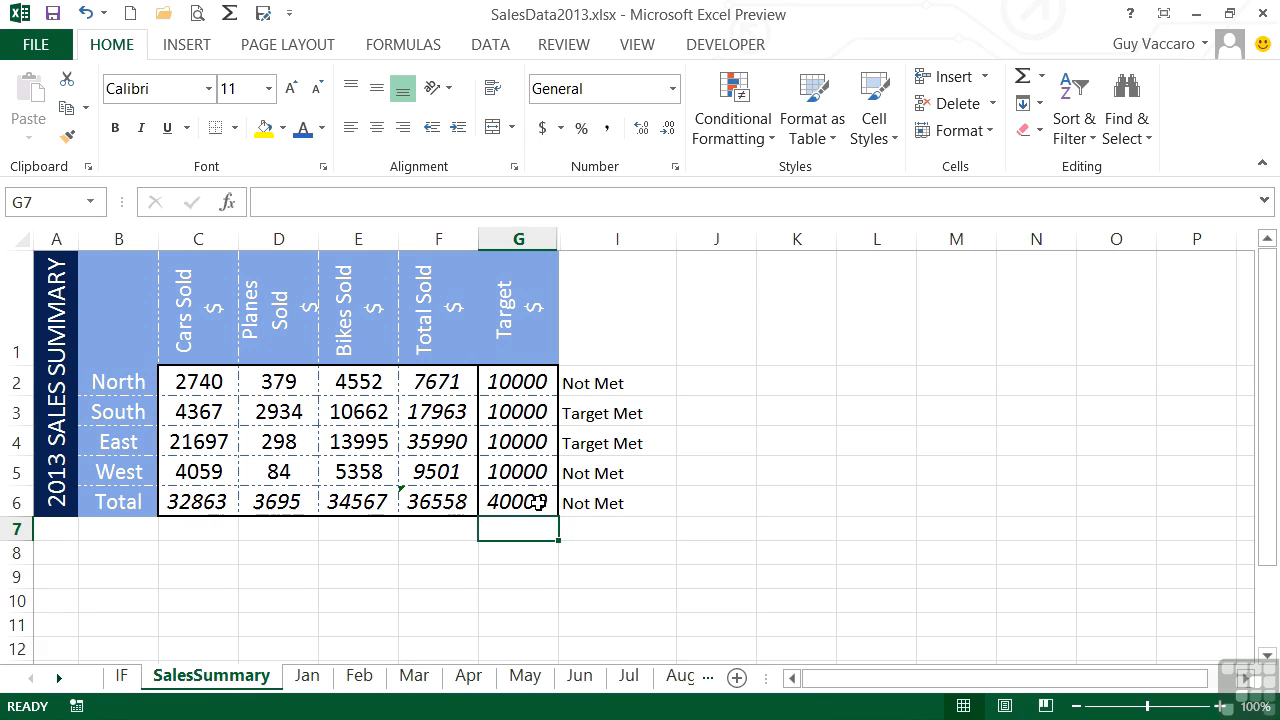
pyautogui.click(538, 502)
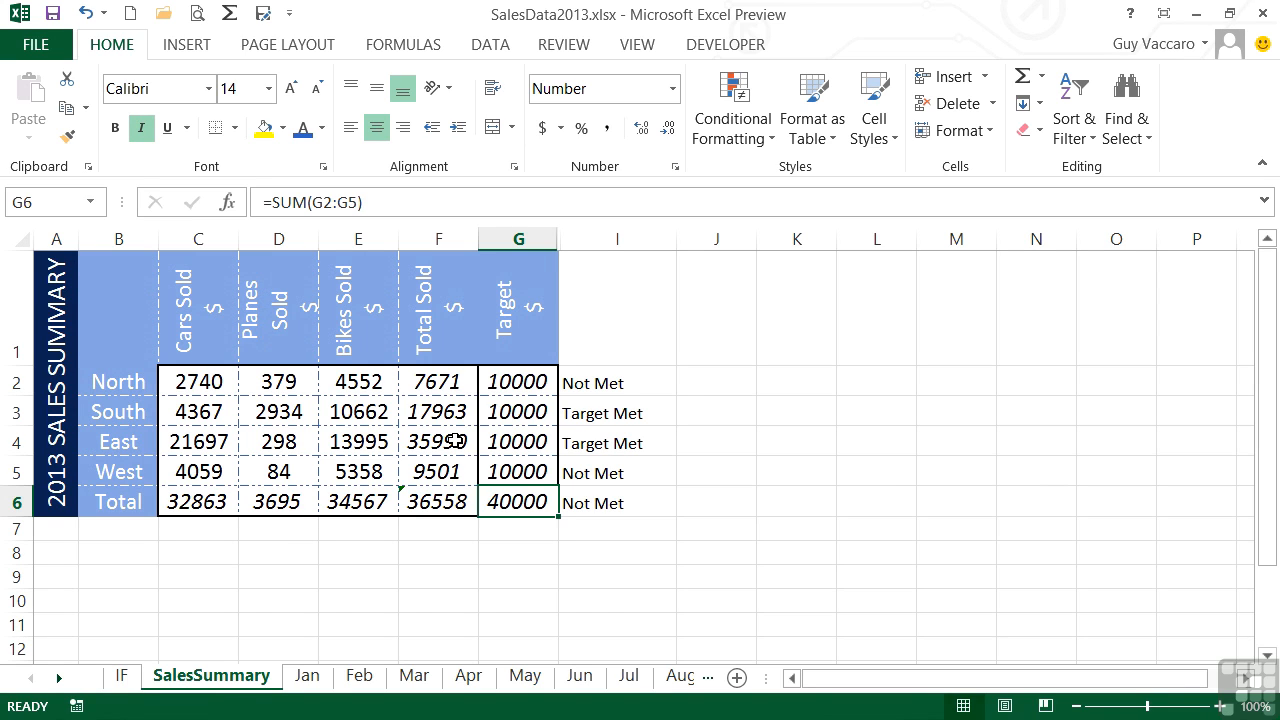
# Fix the inconsistent Total Sold formula in F6 by copying the formula from the cell to its left, giving =SUM(F2:F5)
pyautogui.click(410, 497)
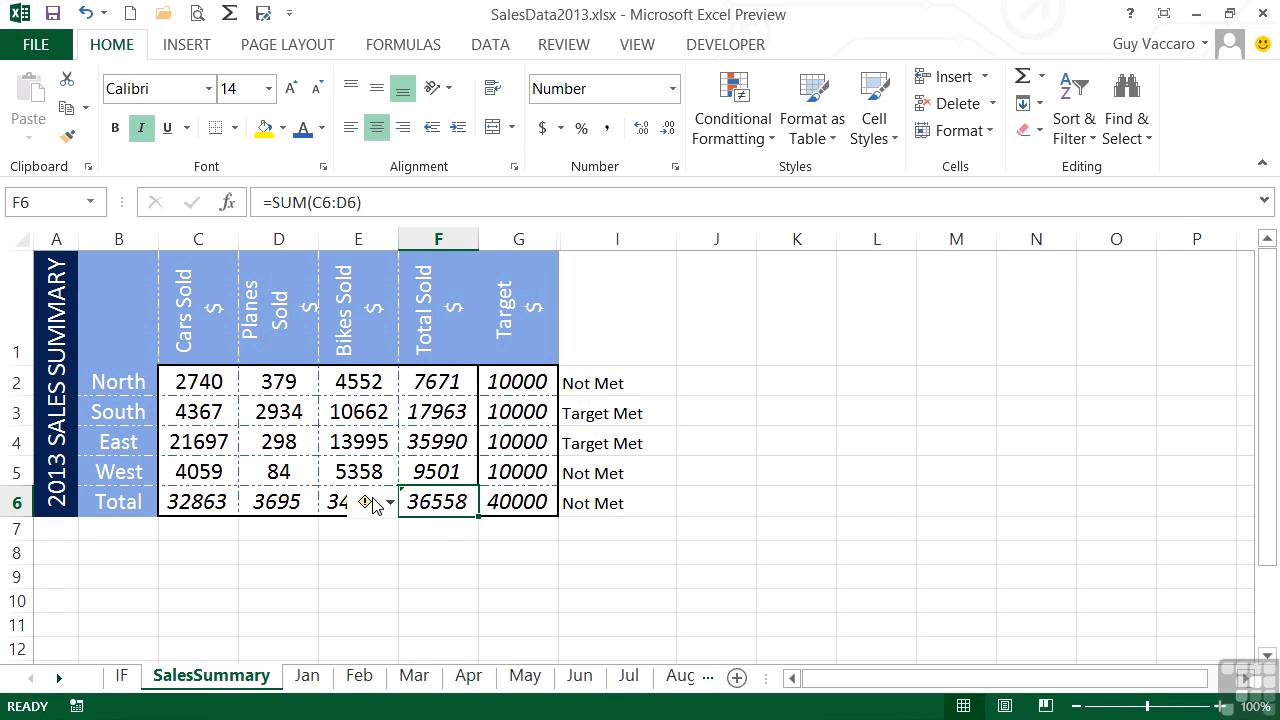
pyautogui.click(372, 501)
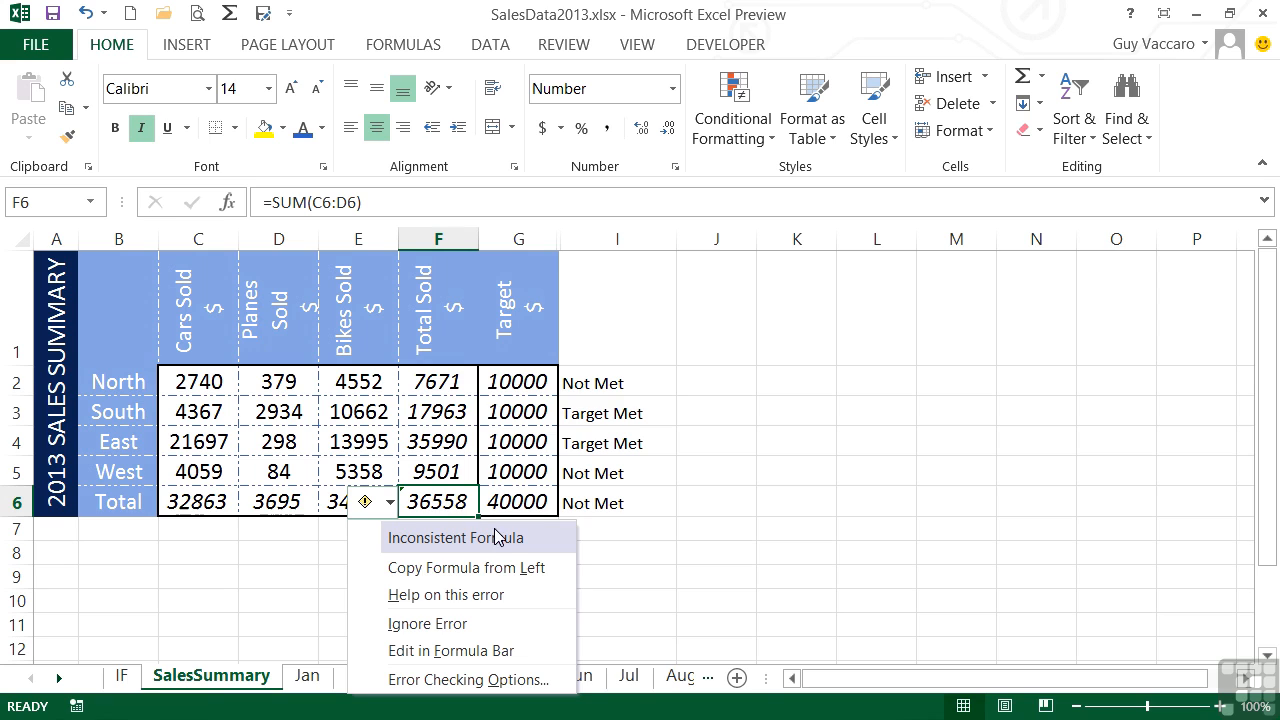
pyautogui.click(465, 570)
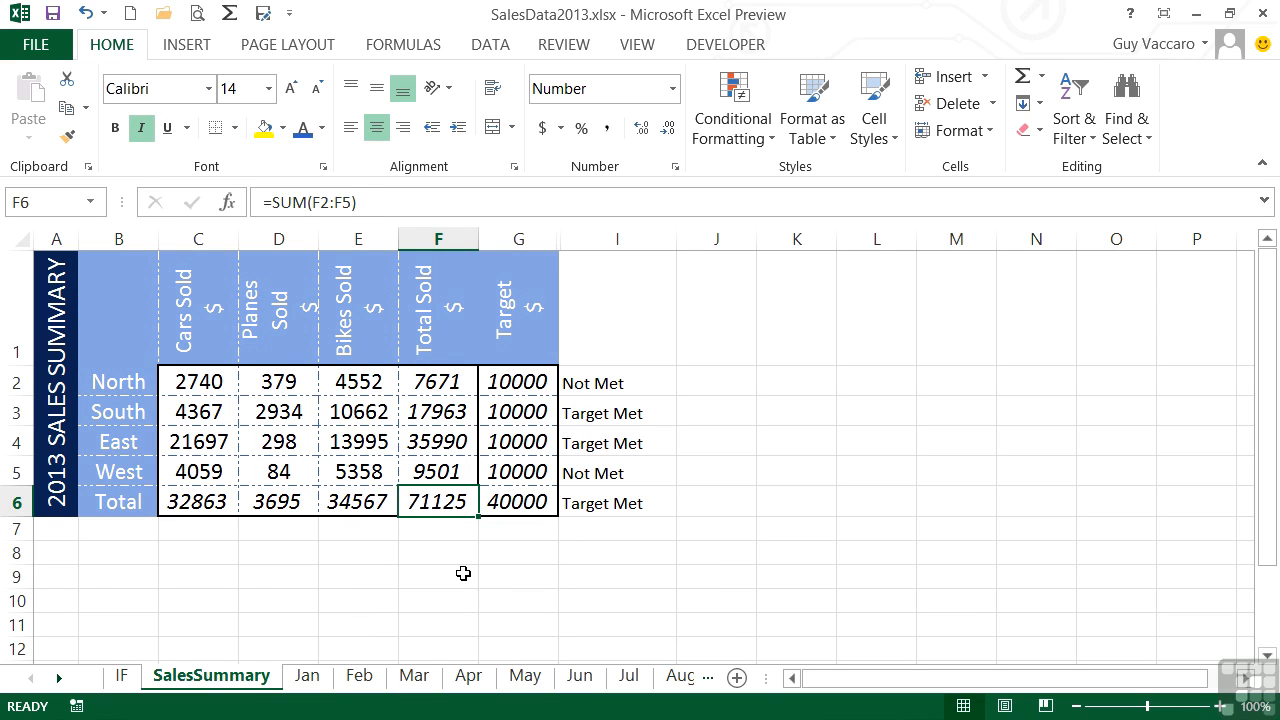